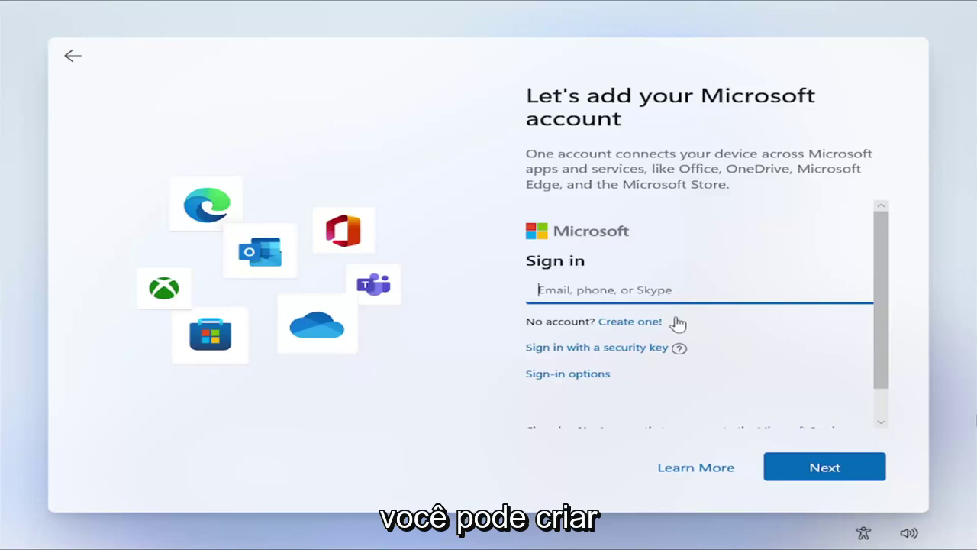
pyautogui.scroll(-1, 562, 348)
pyautogui.click(565, 340)
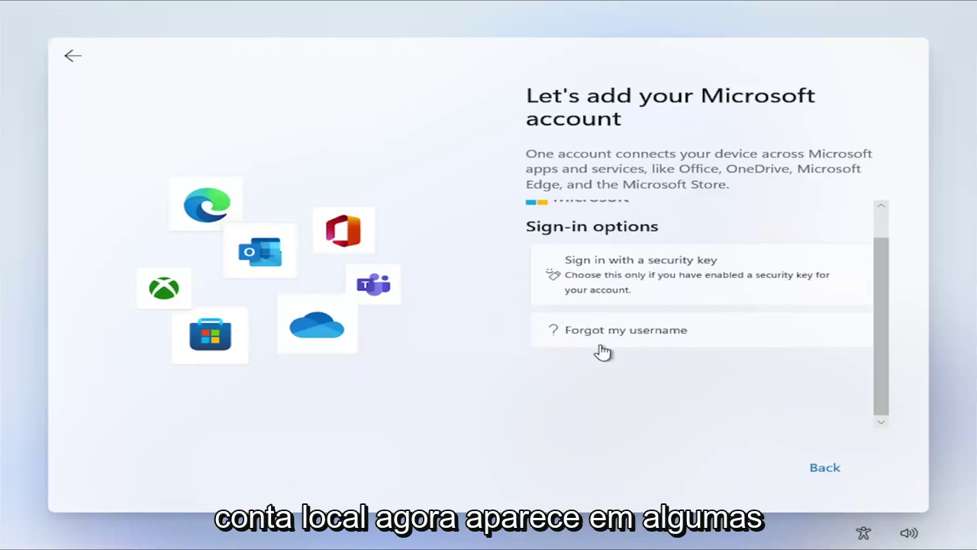
pyautogui.scroll(2, 604, 351)
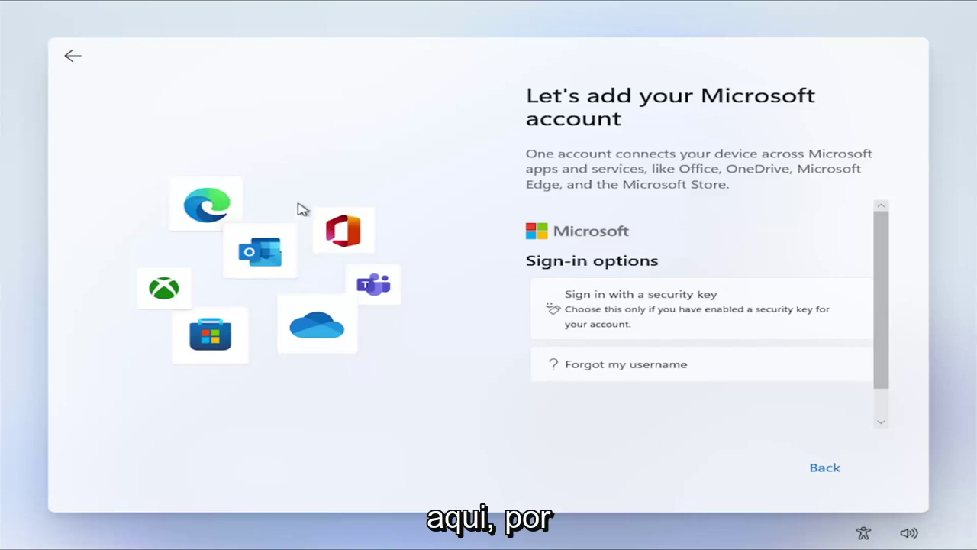
pyautogui.click(73, 57)
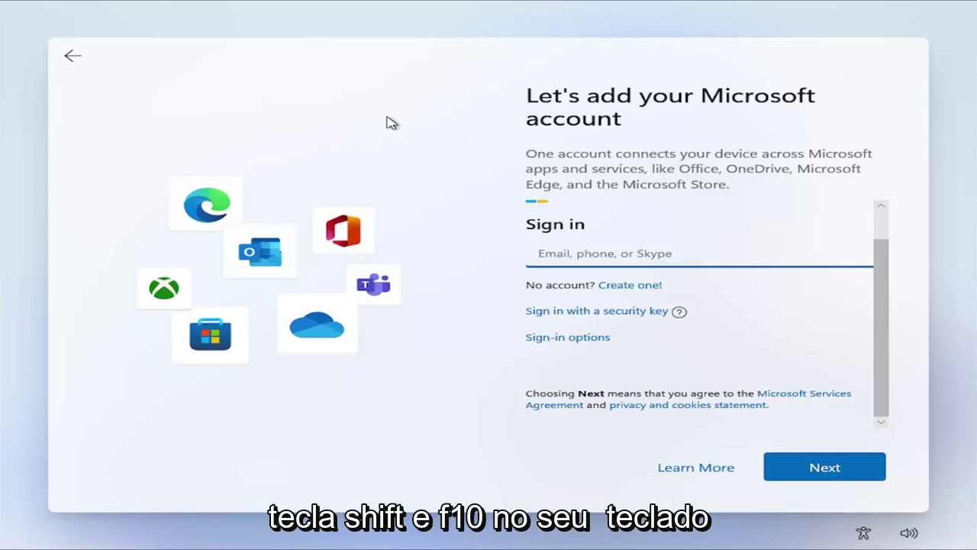
# - Open an administrator Command Prompt over setup and enter oobe\bypassnro at it
pyautogui.hotkey('shift', 'F10')
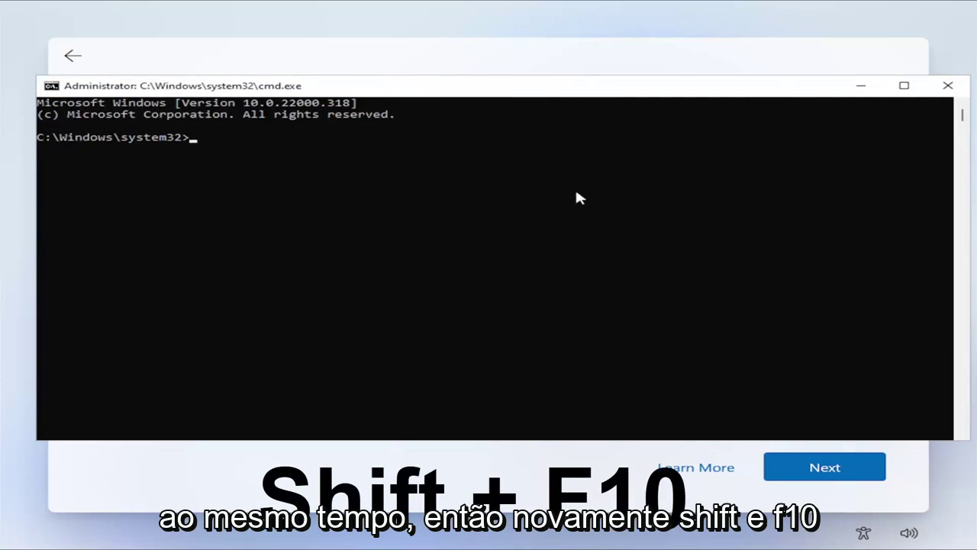
pyautogui.write('oobe')
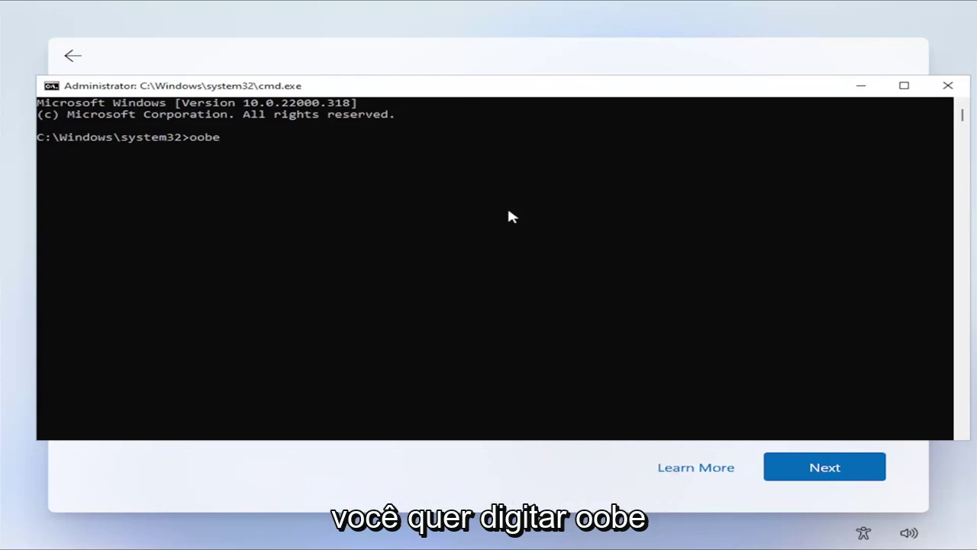
pyautogui.write('\\bypa')
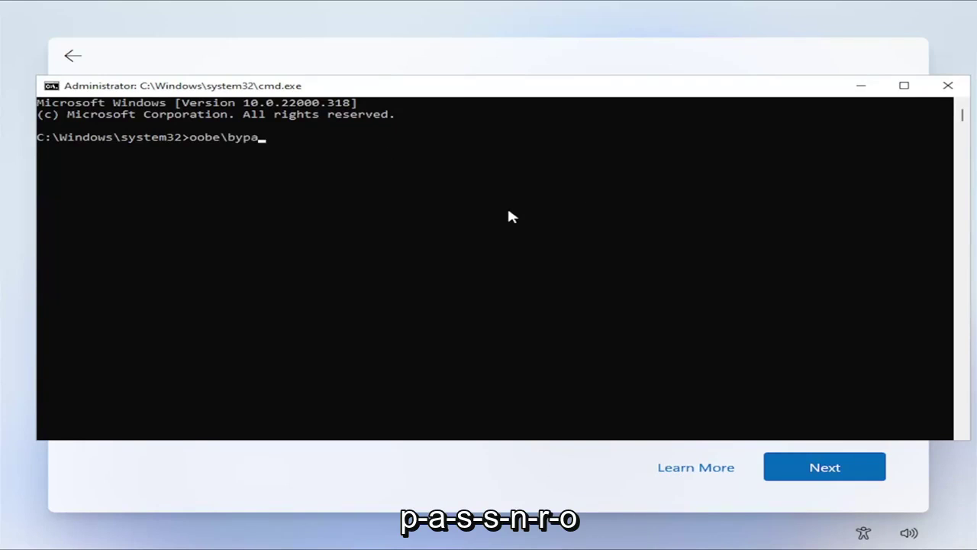
pyautogui.write('ssnro')
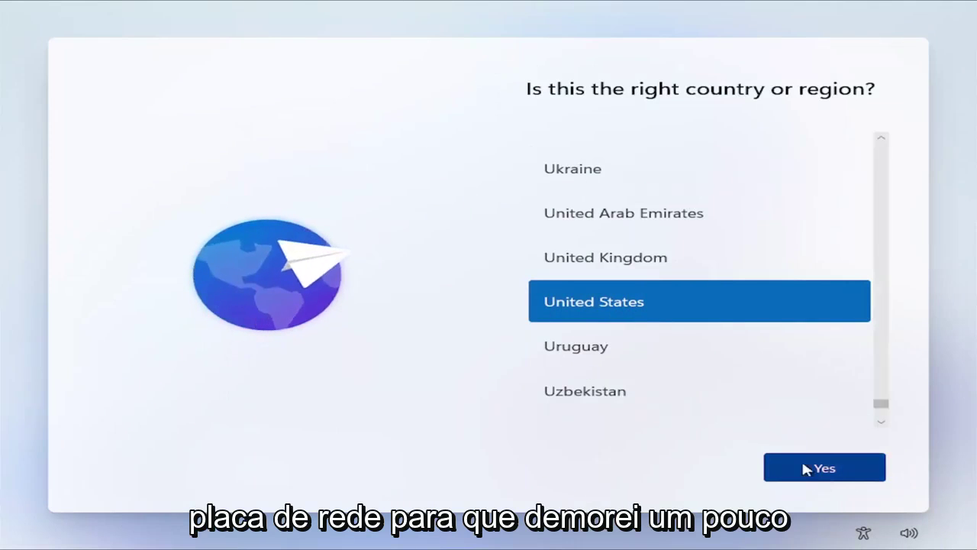
# - Confirm United States and the US keyboard layout, skipping any second layout
pyautogui.click(849, 470)
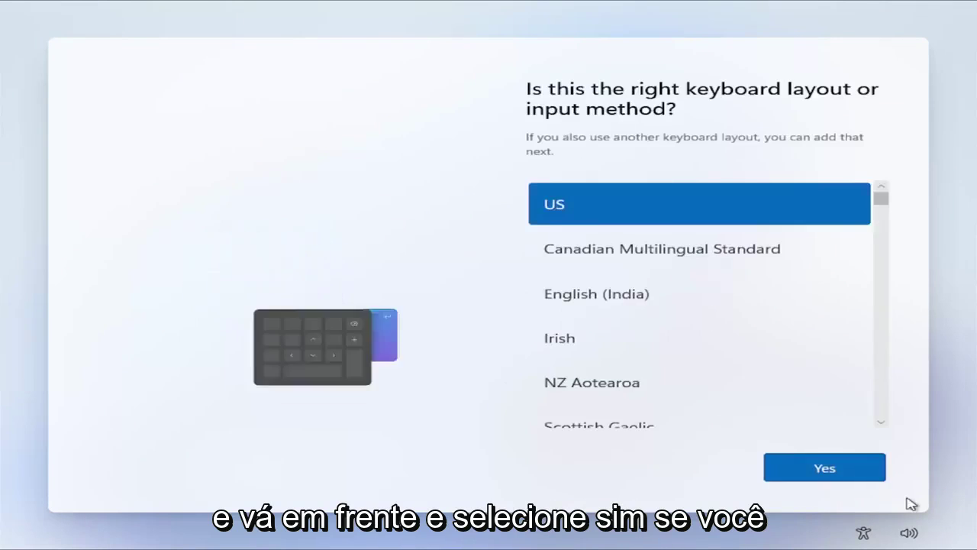
pyautogui.click(815, 468)
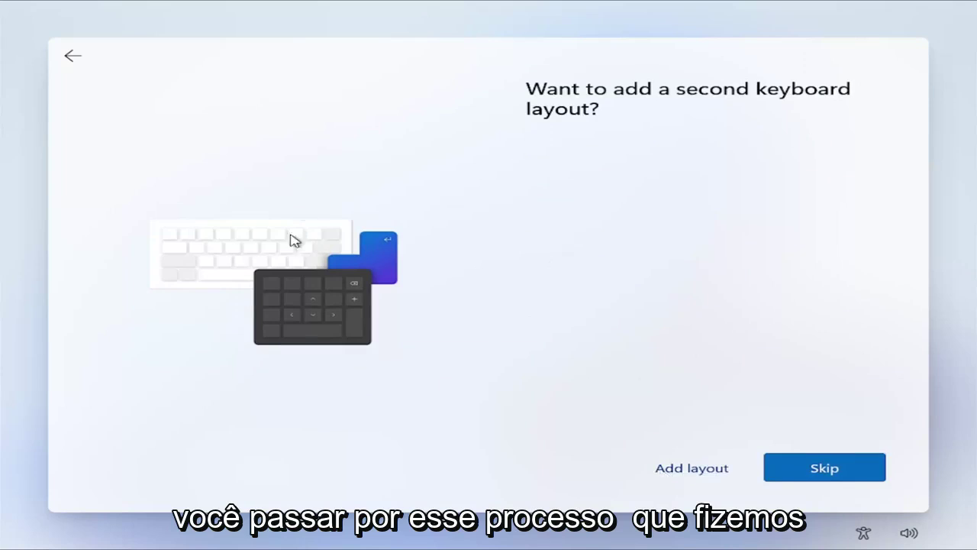
pyautogui.click(714, 471)
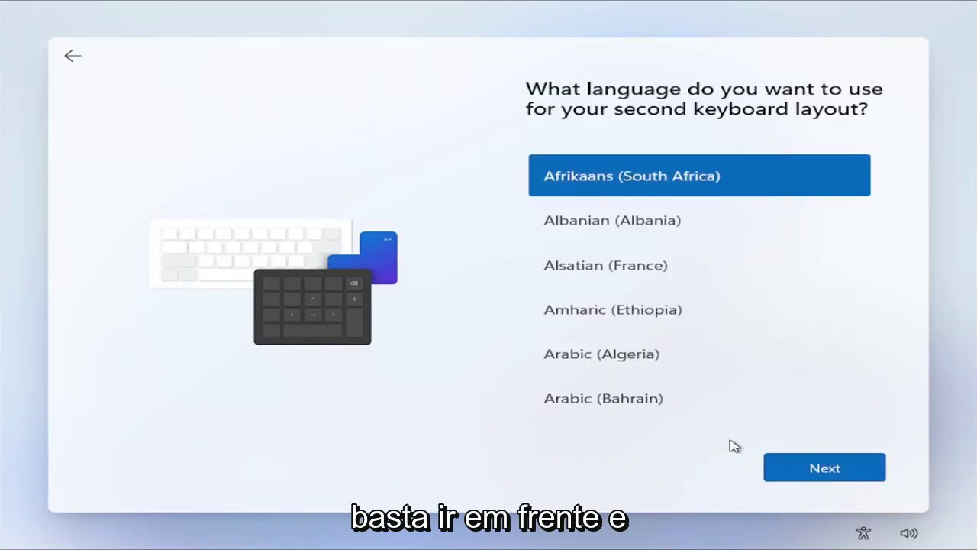
pyautogui.click(72, 55)
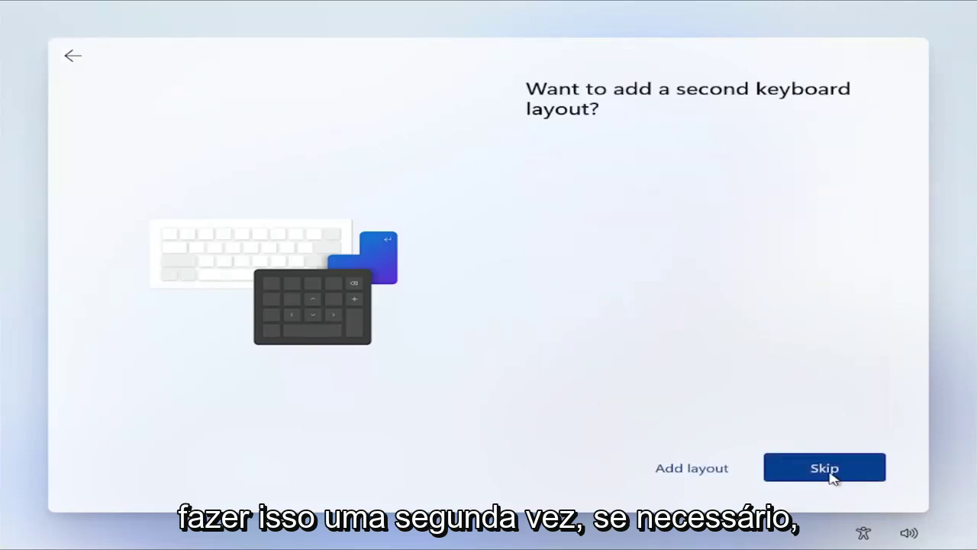
pyautogui.click(827, 472)
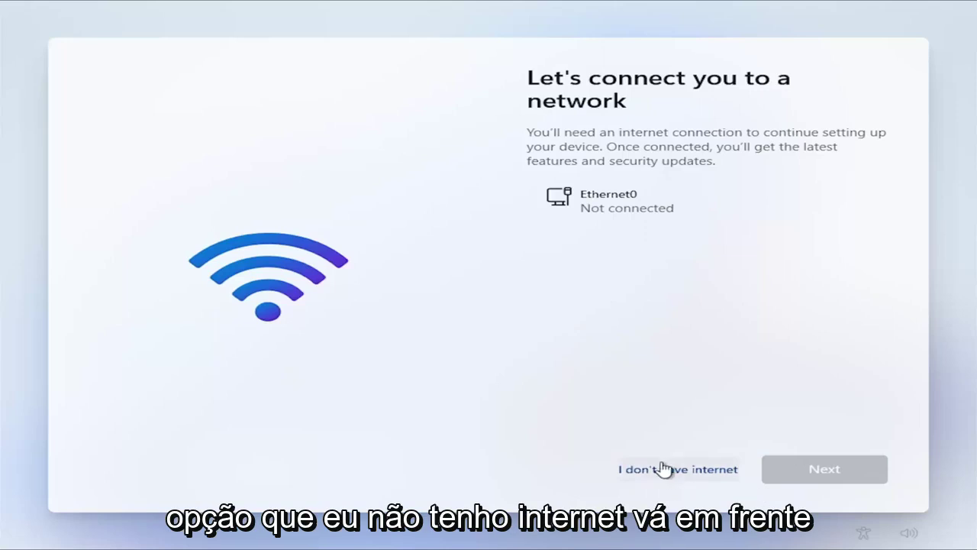
# - Continue setup without an internet connection
pyautogui.click(694, 475)
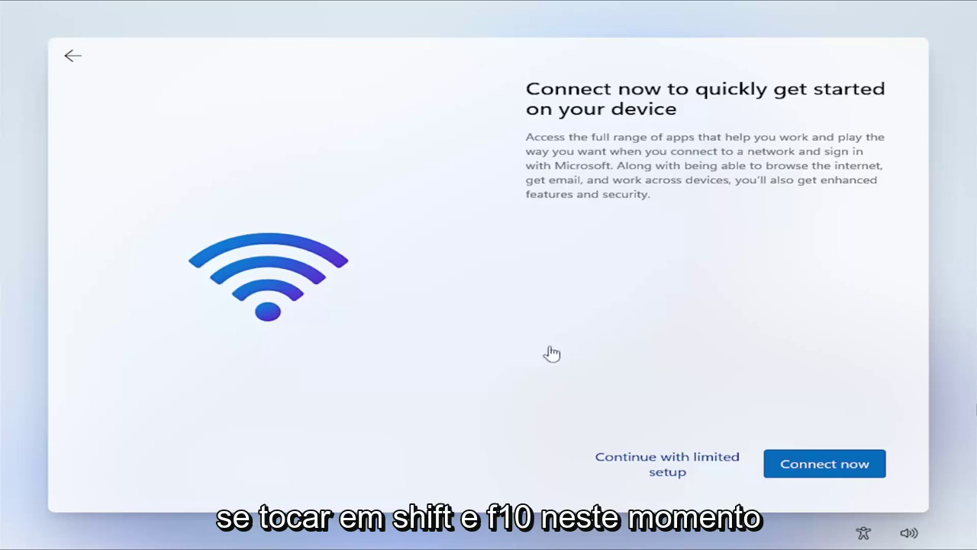
# - Launch Task Manager over setup by running taskmgr from an administrator Command Prompt
pyautogui.hotkey('shift', 'F10')
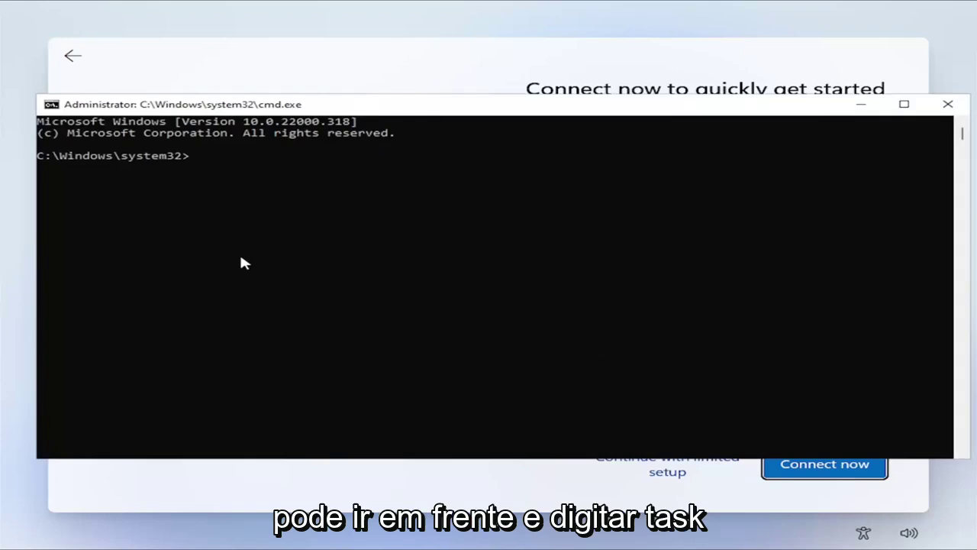
pyautogui.write('taskmgr')
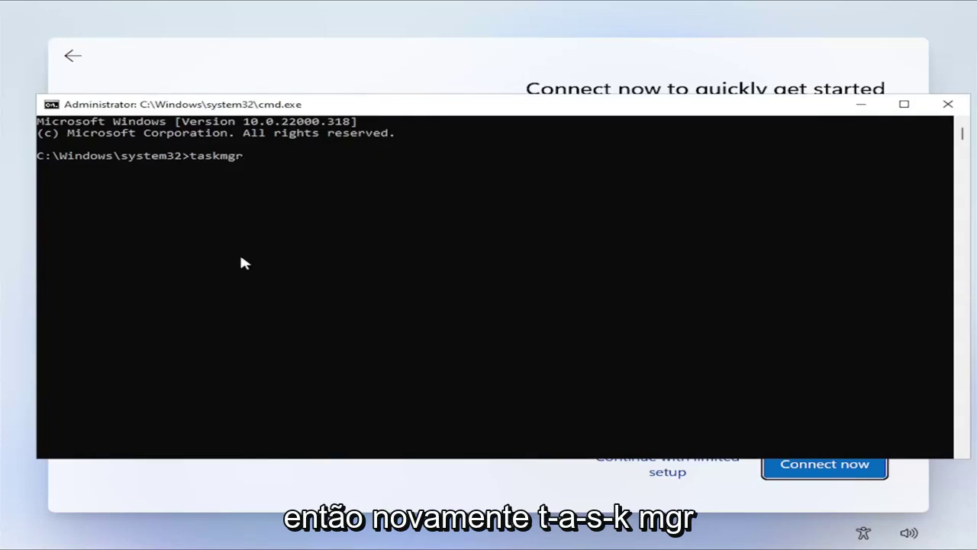
pyautogui.press('Return')
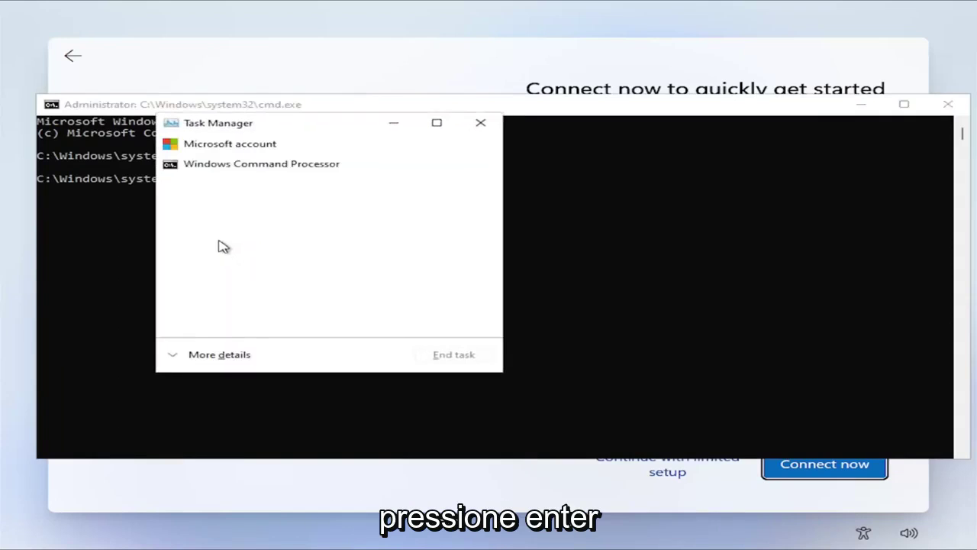
# - Expand Task Manager to full details and scroll through the Processes list
pyautogui.click(213, 368)
pyautogui.moveTo(297, 122)
pyautogui.mouseDown()
pyautogui.moveTo(366, 102)
pyautogui.moveTo(378, 88)
pyautogui.mouseUp()
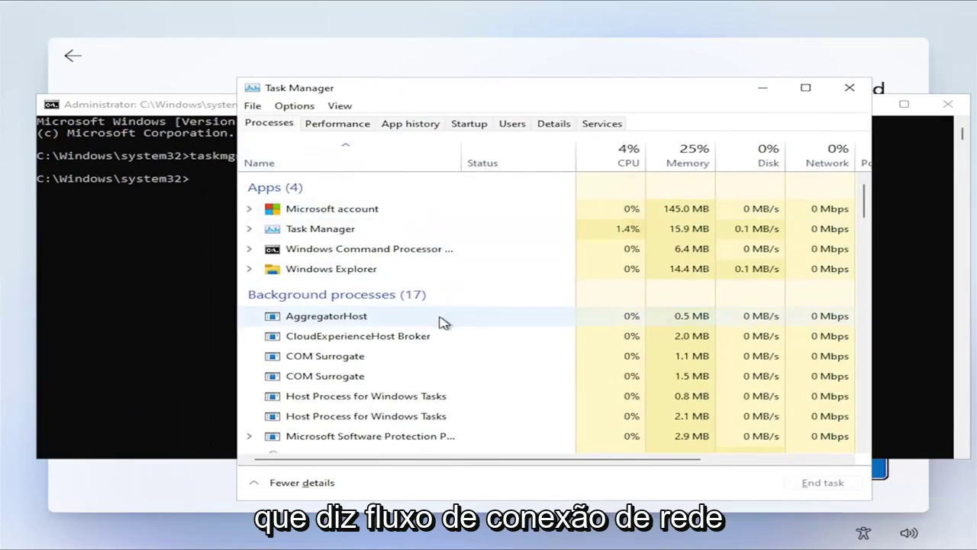
pyautogui.scroll(-2, 430, 324)
pyautogui.scroll(-1, 428, 382)
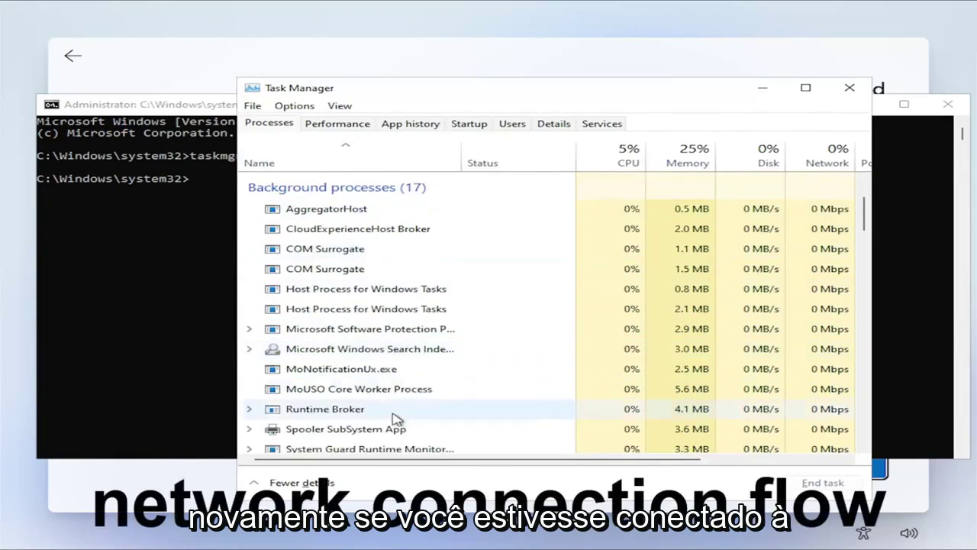
pyautogui.scroll(-1, 393, 412)
pyautogui.scroll(-2, 391, 397)
pyautogui.scroll(-1, 387, 378)
pyautogui.scroll(-2, 385, 375)
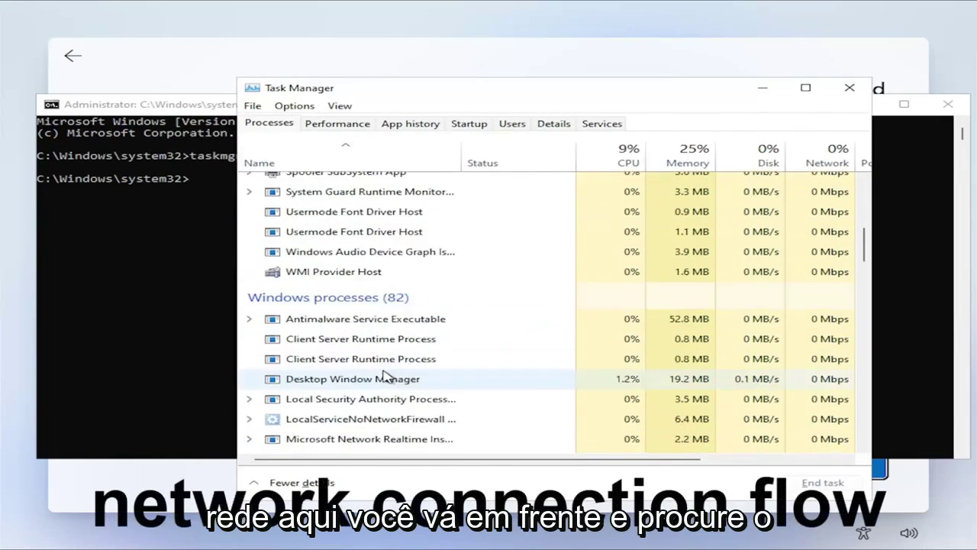
pyautogui.scroll(-1, 385, 376)
pyautogui.scroll(-2, 386, 372)
pyautogui.scroll(-2, 386, 377)
pyautogui.scroll(-2, 383, 382)
pyautogui.scroll(-4, 380, 387)
pyautogui.scroll(-3, 380, 386)
pyautogui.scroll(-3, 381, 385)
pyautogui.scroll(-3, 381, 383)
pyautogui.scroll(-3, 378, 378)
pyautogui.scroll(-2, 375, 374)
pyautogui.scroll(-1, 370, 378)
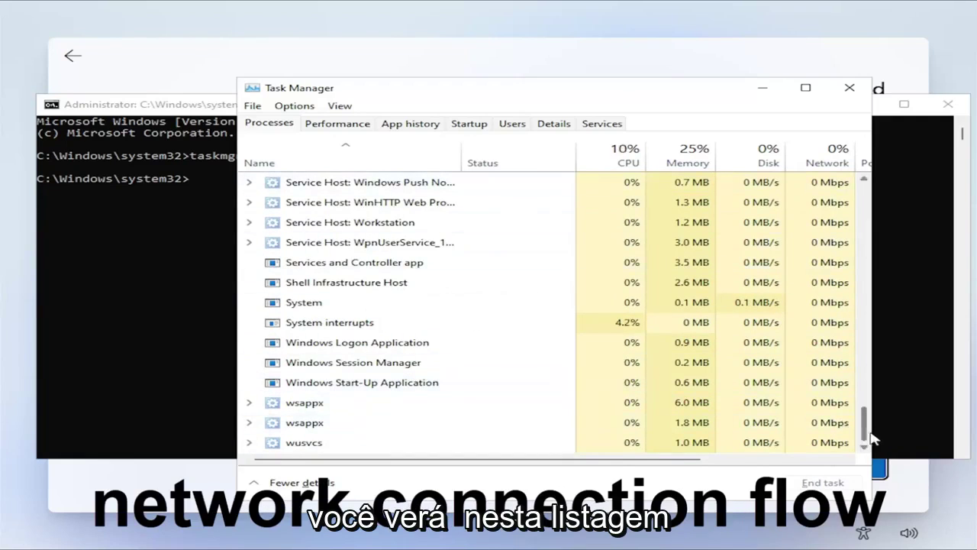
pyautogui.moveTo(870, 434); pyautogui.dragTo(816, 221)
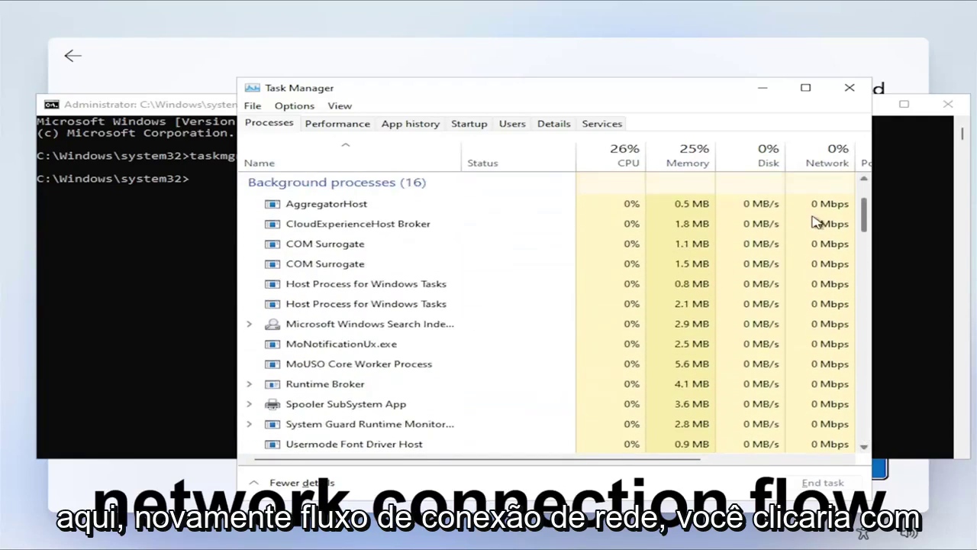
# - Inspect a Host Process for Windows Tasks entry, then close Task Manager without ending anything
pyautogui.rightClick(338, 304)
pyautogui.click(849, 88)
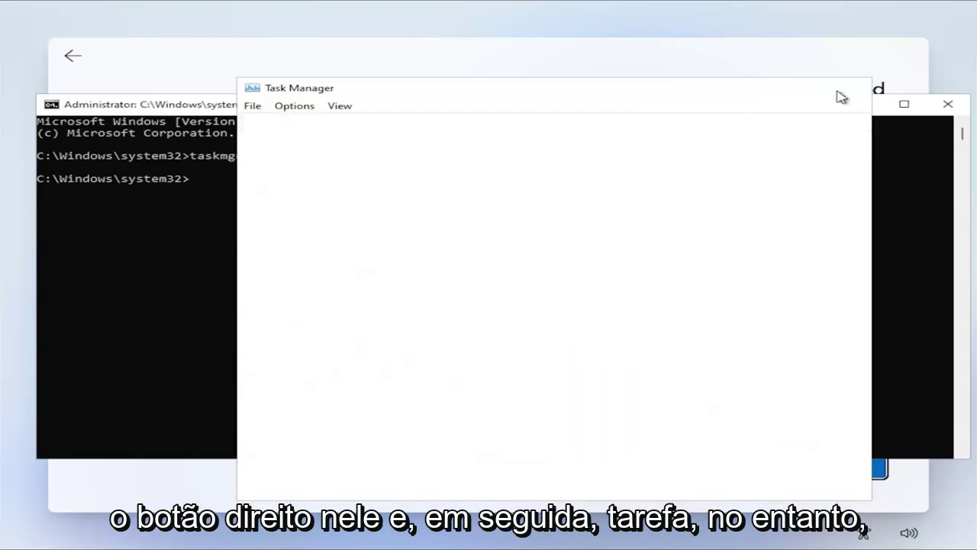
pyautogui.moveTo(741, 114); pyautogui.dragTo(742, 229)
pyautogui.moveTo(599, 221)
pyautogui.mouseDown()
pyautogui.moveTo(588, 115)
pyautogui.moveTo(602, 105)
pyautogui.mouseUp()
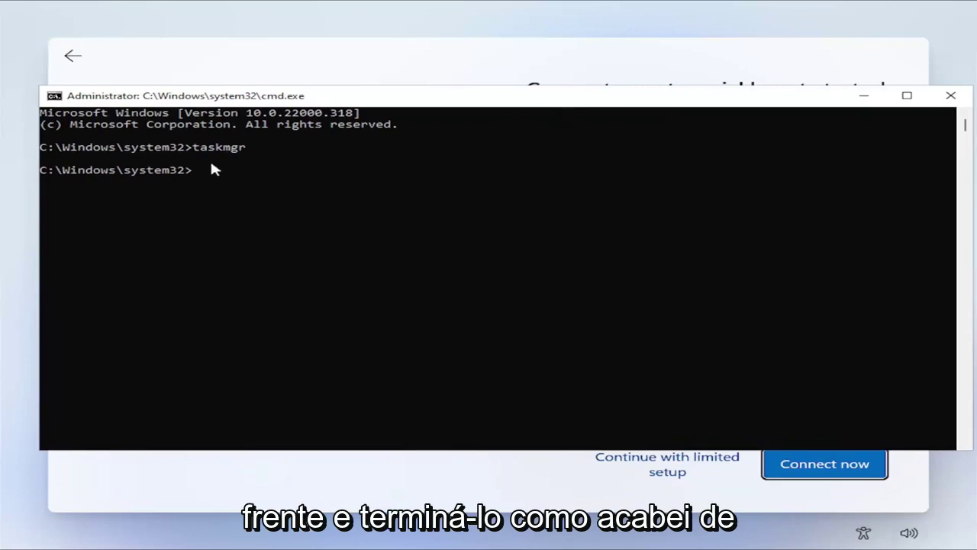
# - Close the command window, continue with limited setup, and begin entering a local user name
pyautogui.click(949, 99)
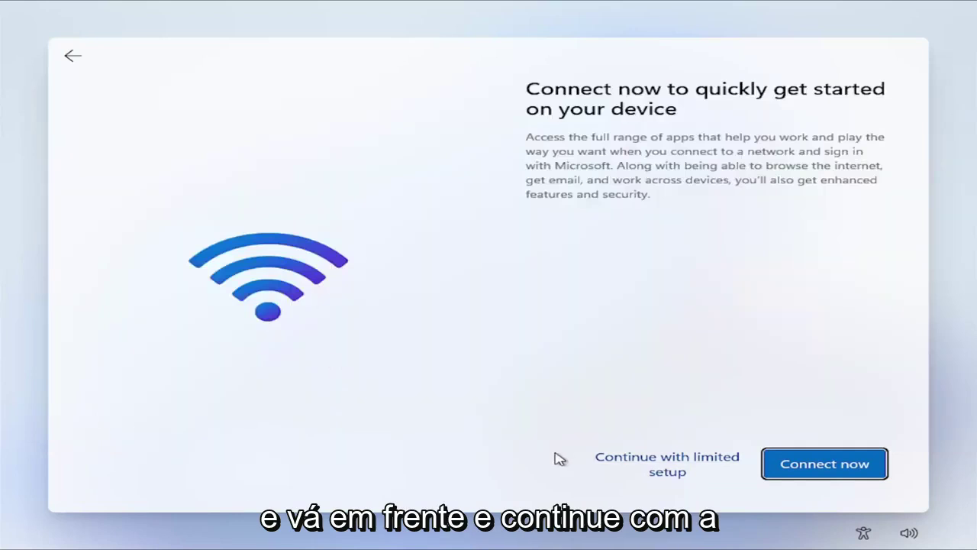
pyautogui.click(648, 464)
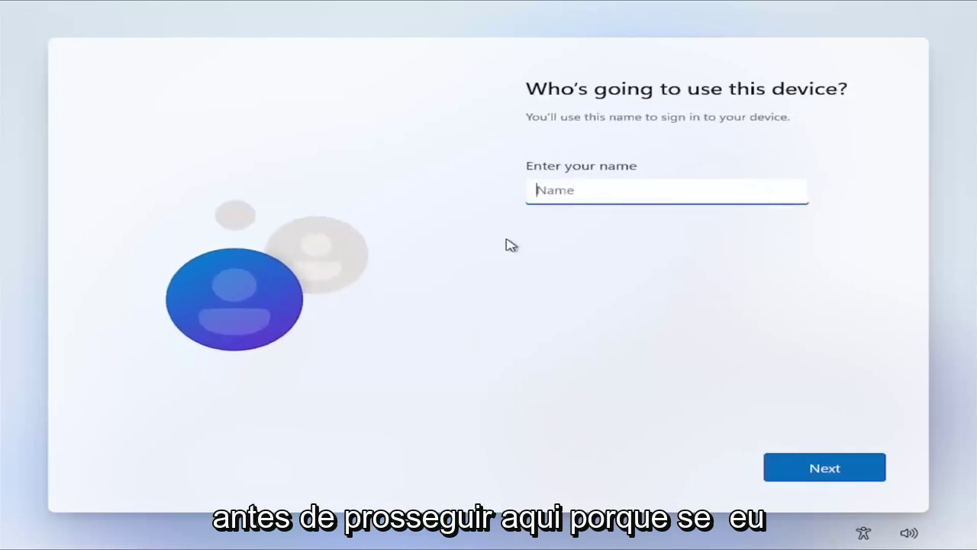
pyautogui.write('MDTde')
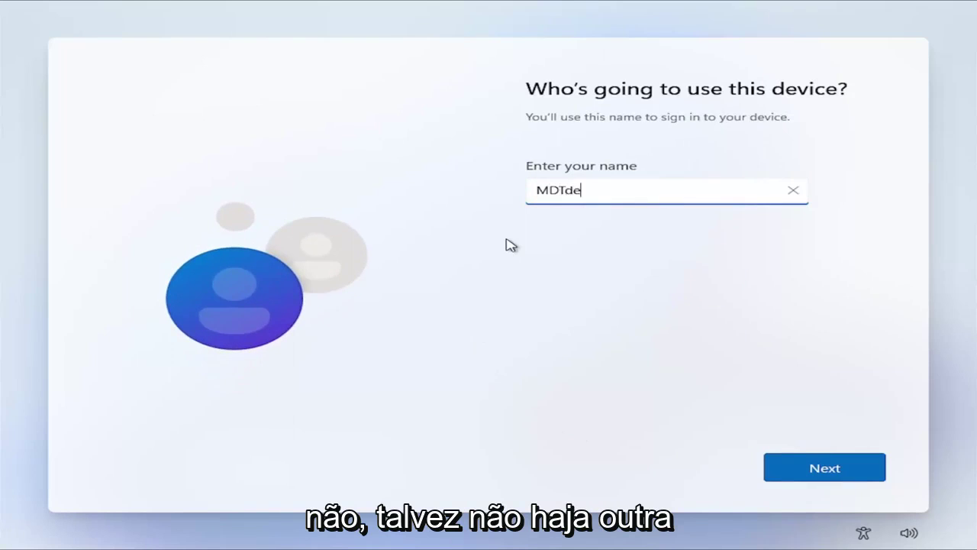
pyautogui.press('BackSpace')
pyautogui.press('BackSpace')
pyautogui.write('echVideos')
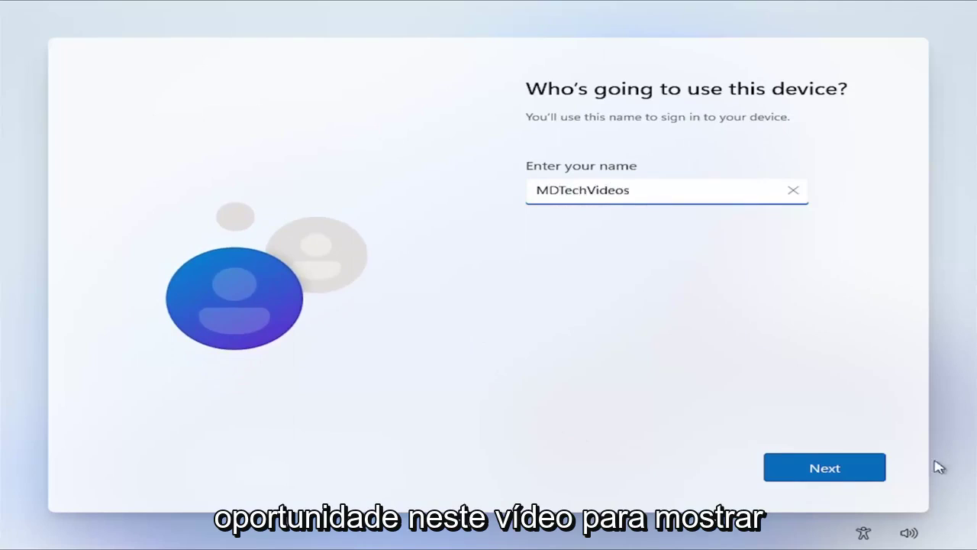
# - Accept the name, skip the password, and turn off Location and Find my device
pyautogui.click(855, 471)
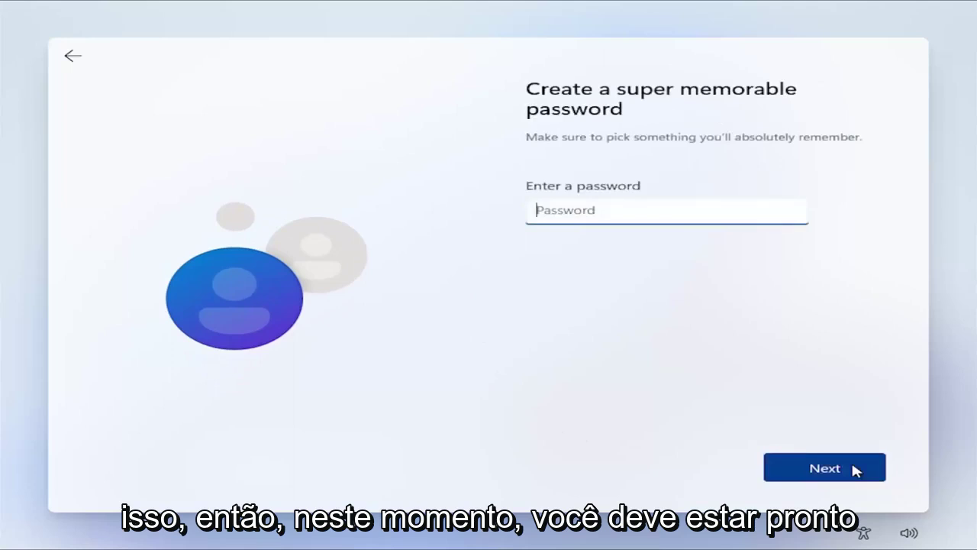
pyautogui.click(855, 469)
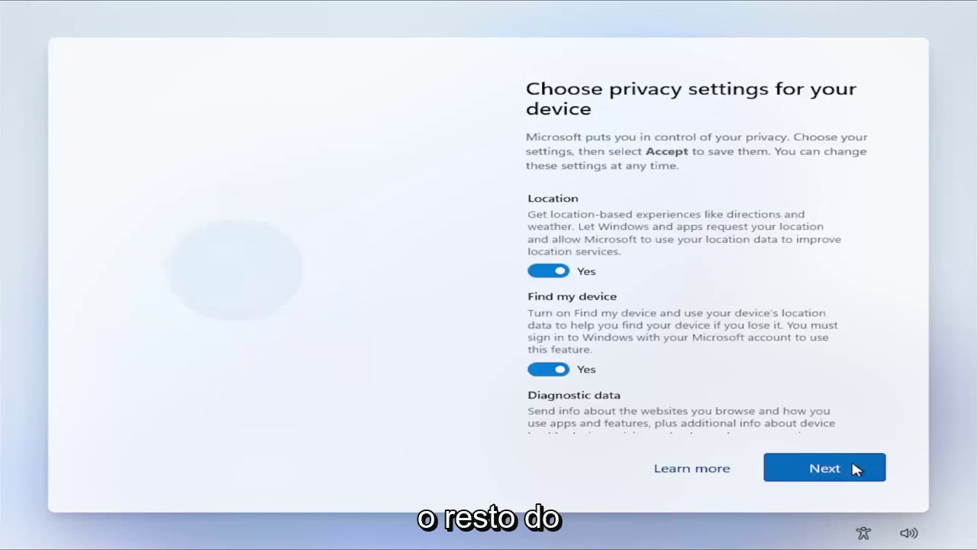
pyautogui.click(544, 271)
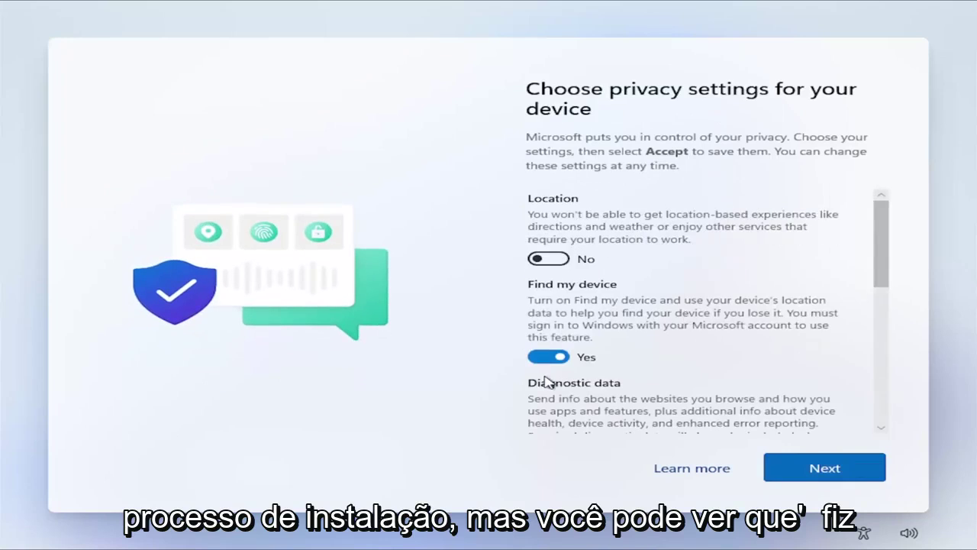
pyautogui.click(544, 356)
# - Set Diagnostic data to Required only; turn off Inking & typing, Tailored experiences and Advertising ID
pyautogui.scroll(-3, 546, 369)
pyautogui.click(544, 332)
pyautogui.click(544, 419)
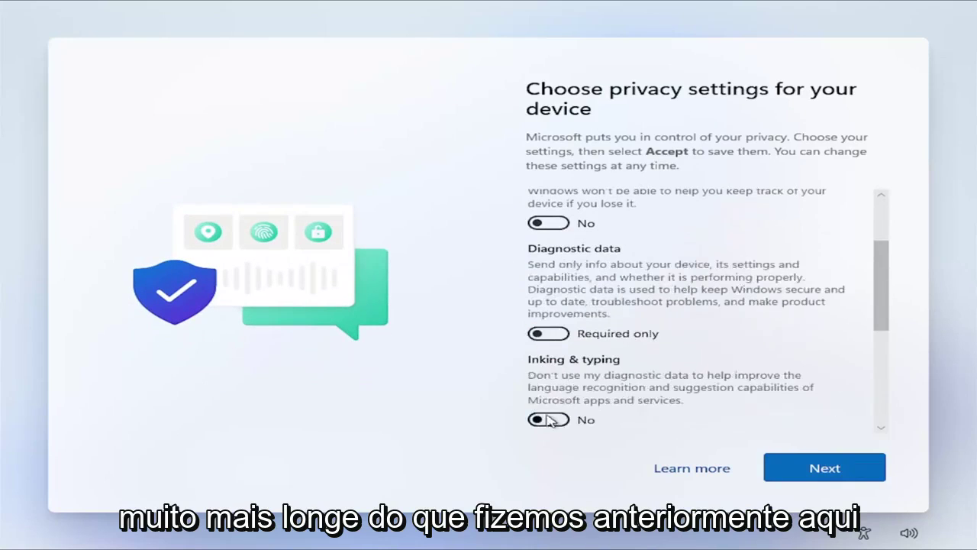
pyautogui.scroll(-4, 557, 405)
pyautogui.click(548, 372)
pyautogui.scroll(-3, 557, 382)
pyautogui.click(548, 356)
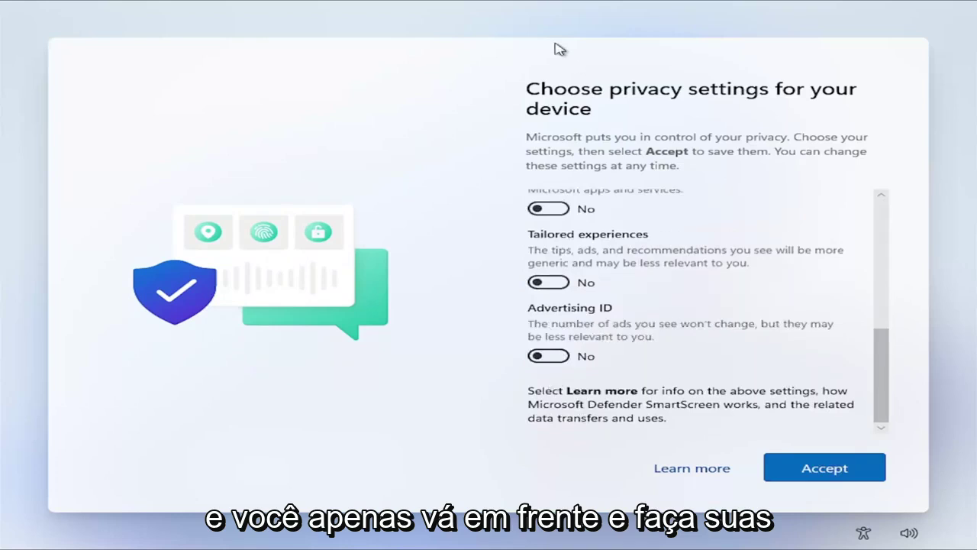